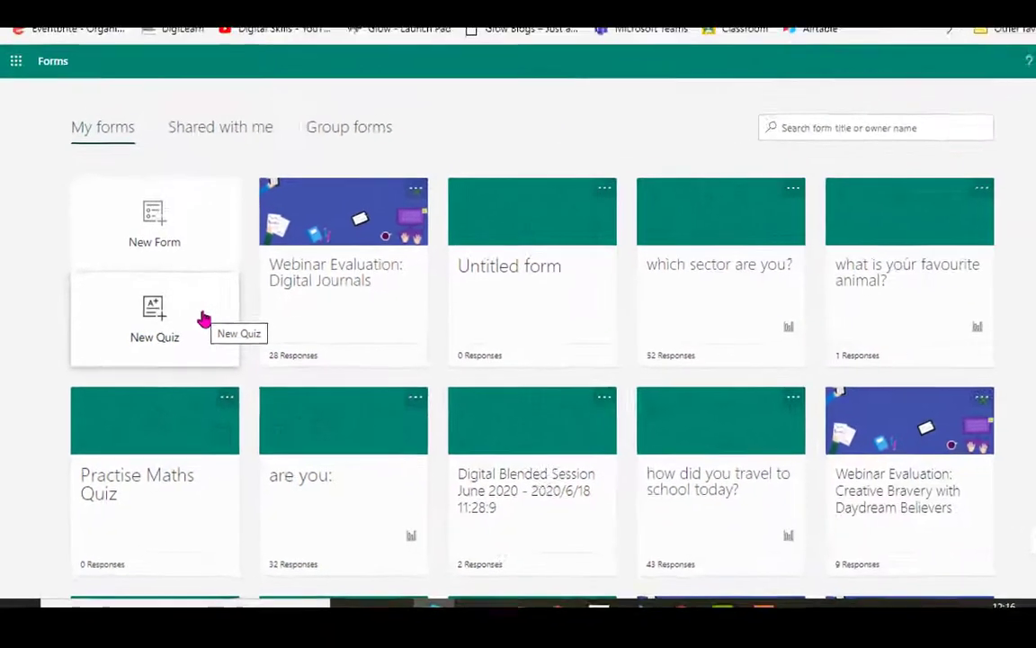
- Create a new quiz and title it "maths demo"
left_click(196, 319)
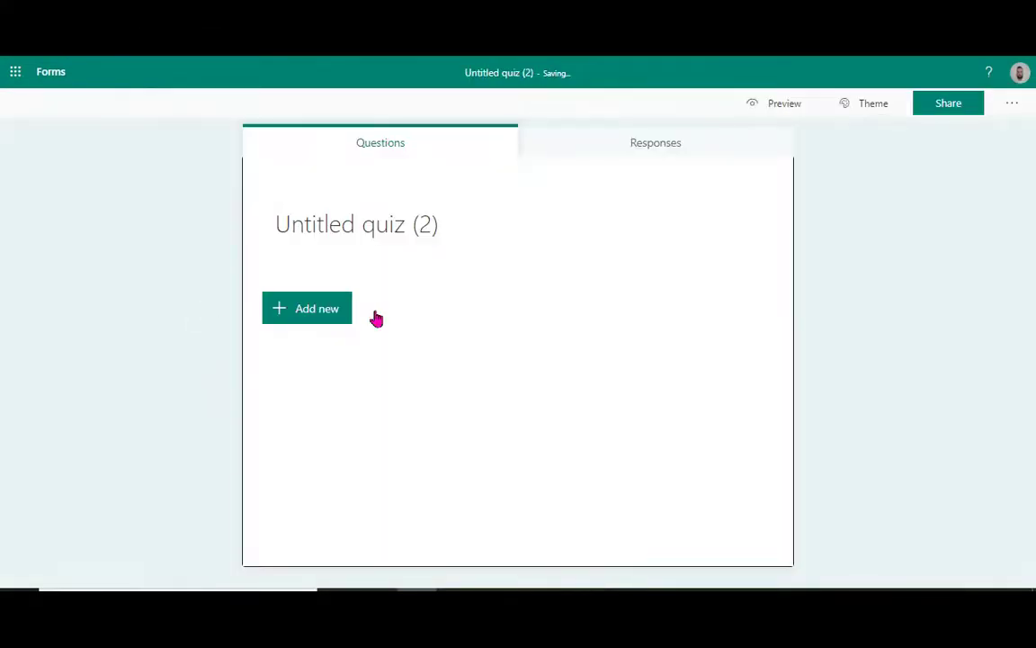
left_click(416, 235)
type("maths dem")
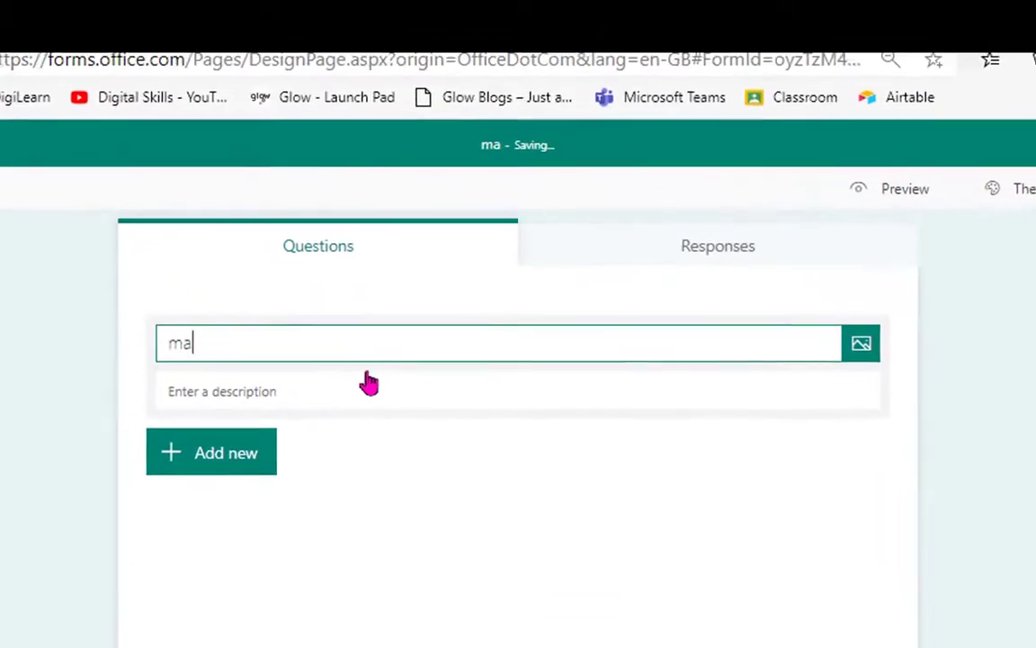
type("o")
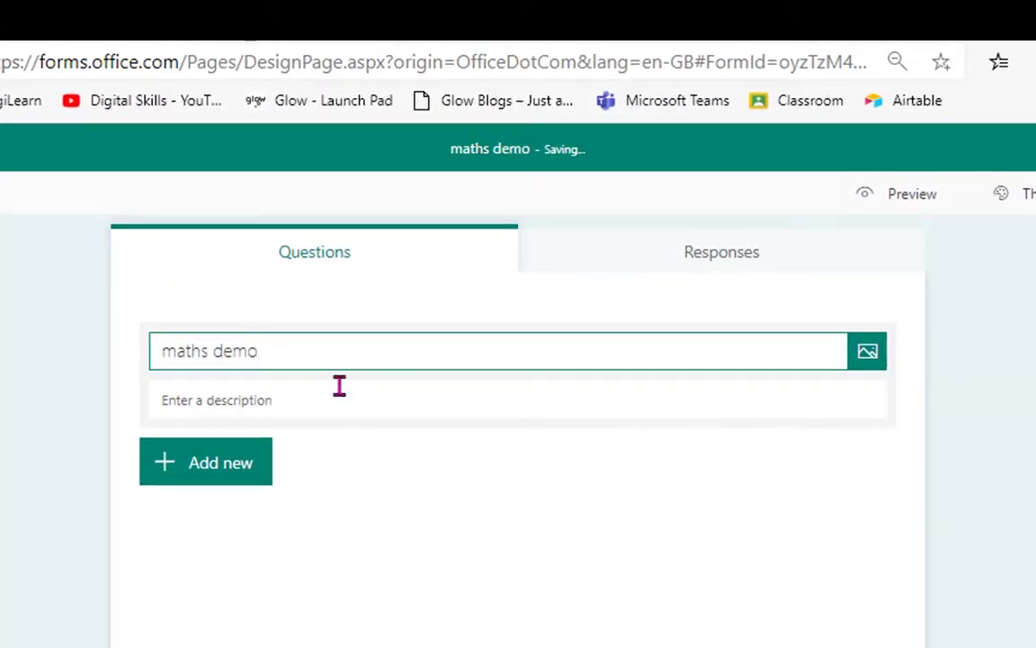
- Add a choice question "2 x 5 =" with the answer options 5, 10 and 7
left_click(237, 455)
left_click(256, 468)
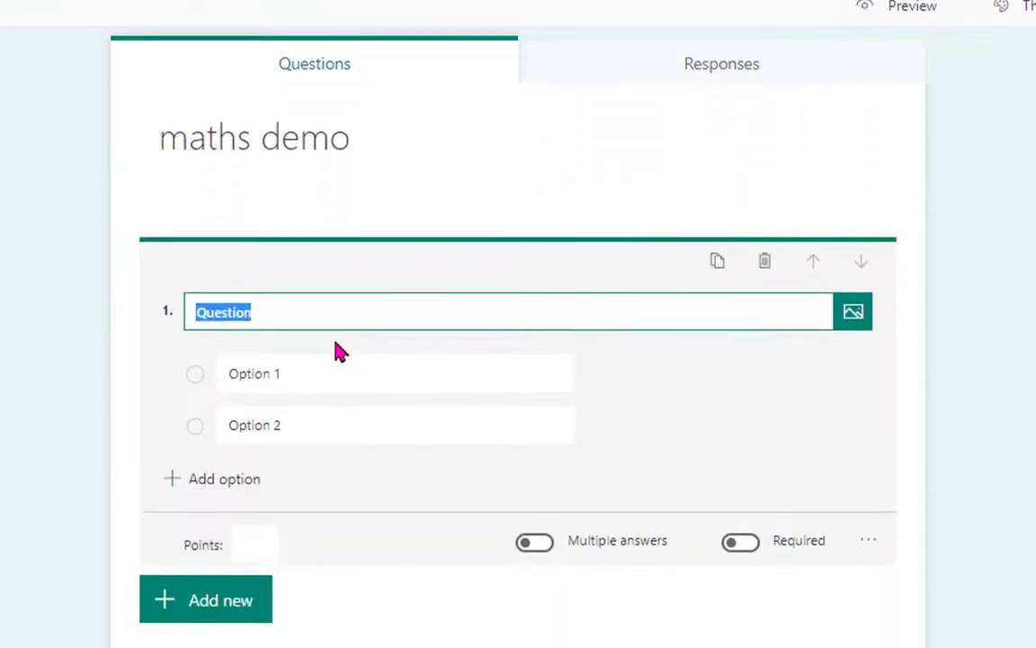
type("2")
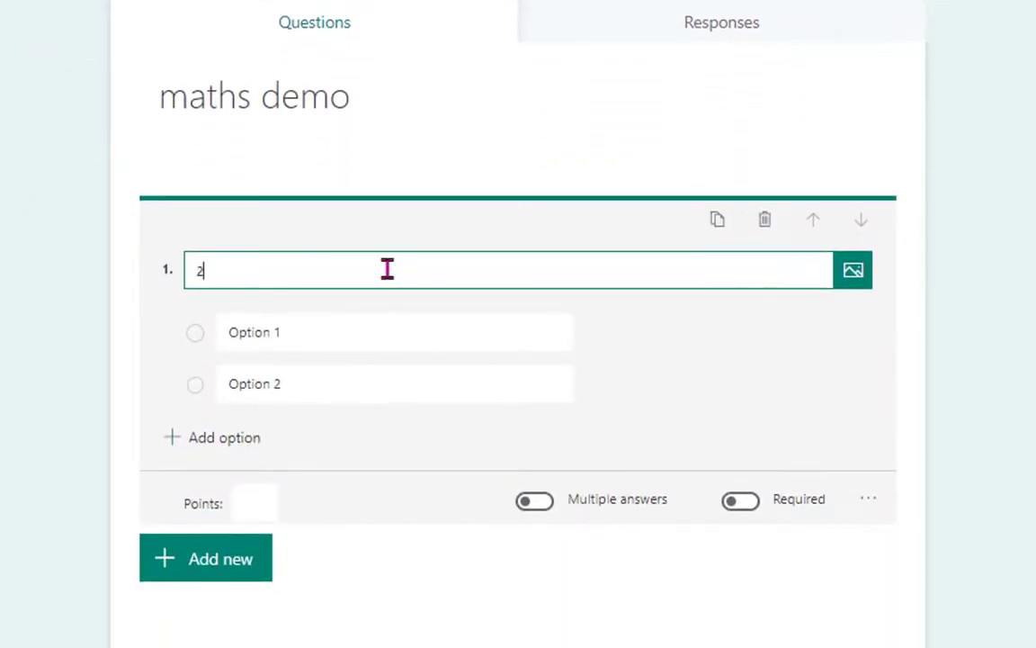
type(" x 5 =")
left_click(370, 324)
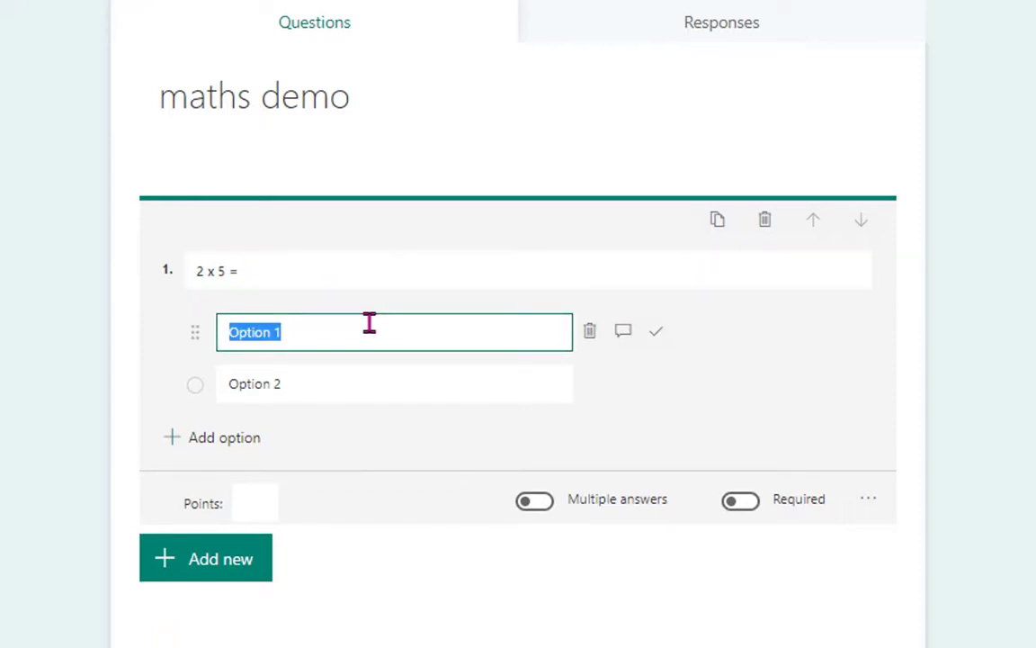
type("5")
left_click(364, 381)
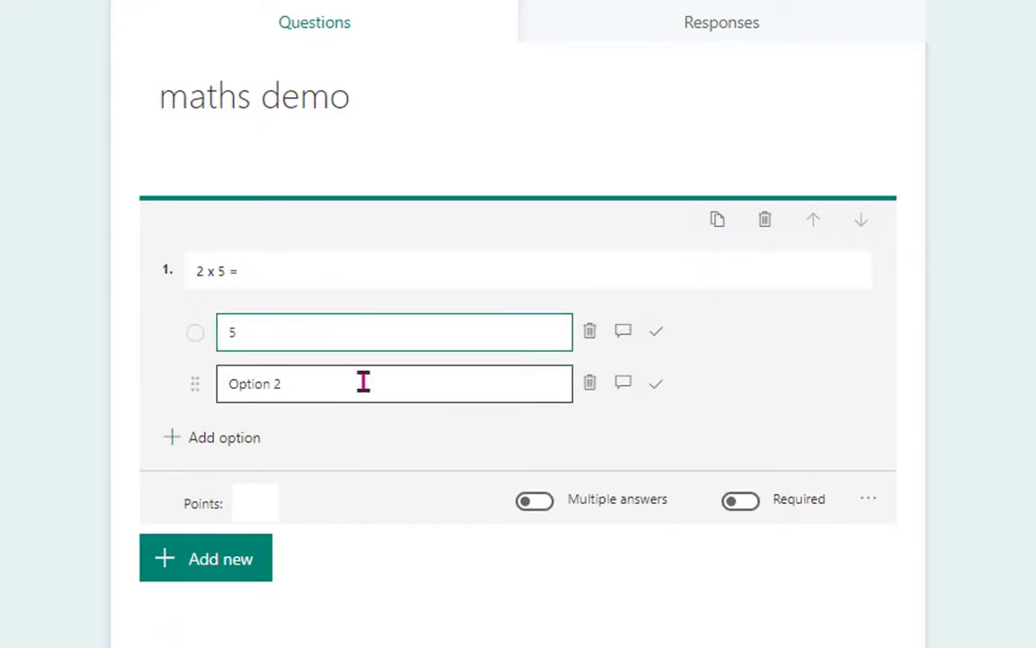
type("10")
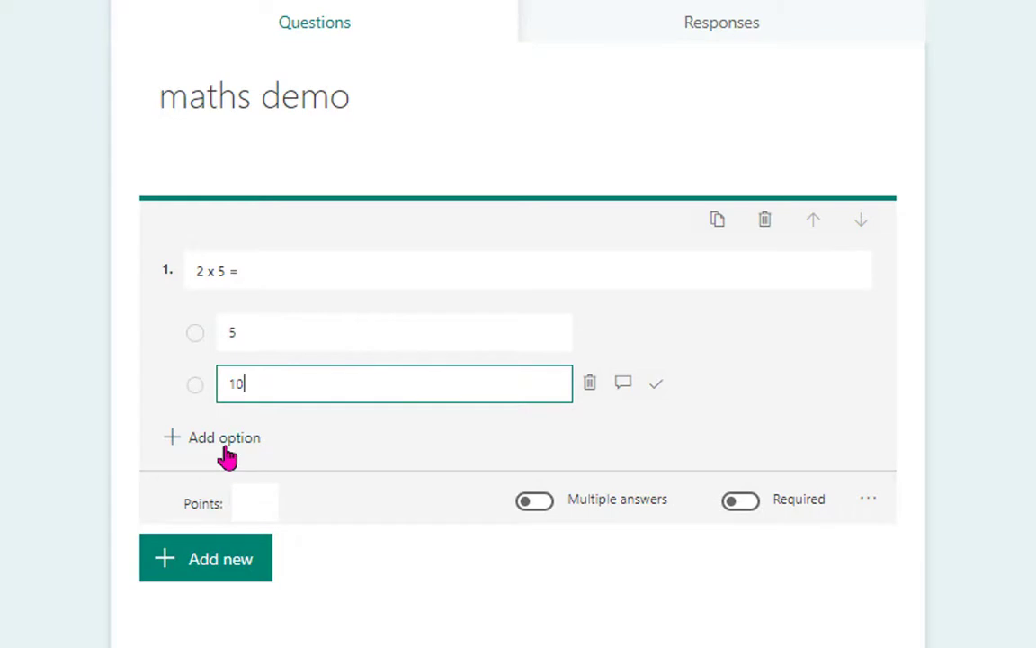
left_click(225, 440)
type("7")
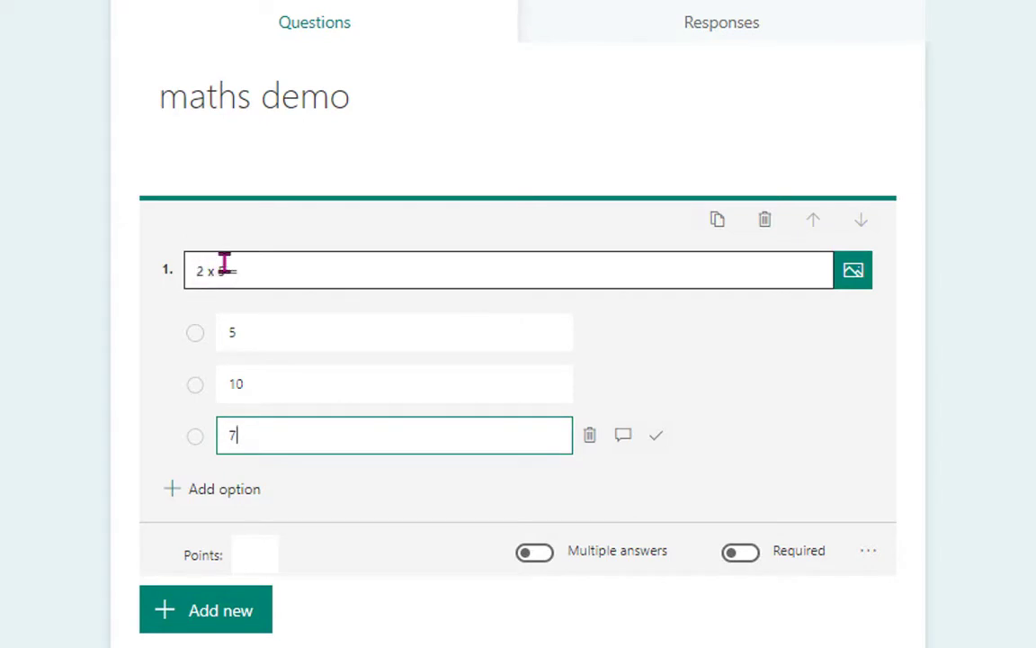
- Mark 10 as the correct answer and give option 7 the message "revsit the strategies for multiplying we covered on monday"
left_click(335, 388)
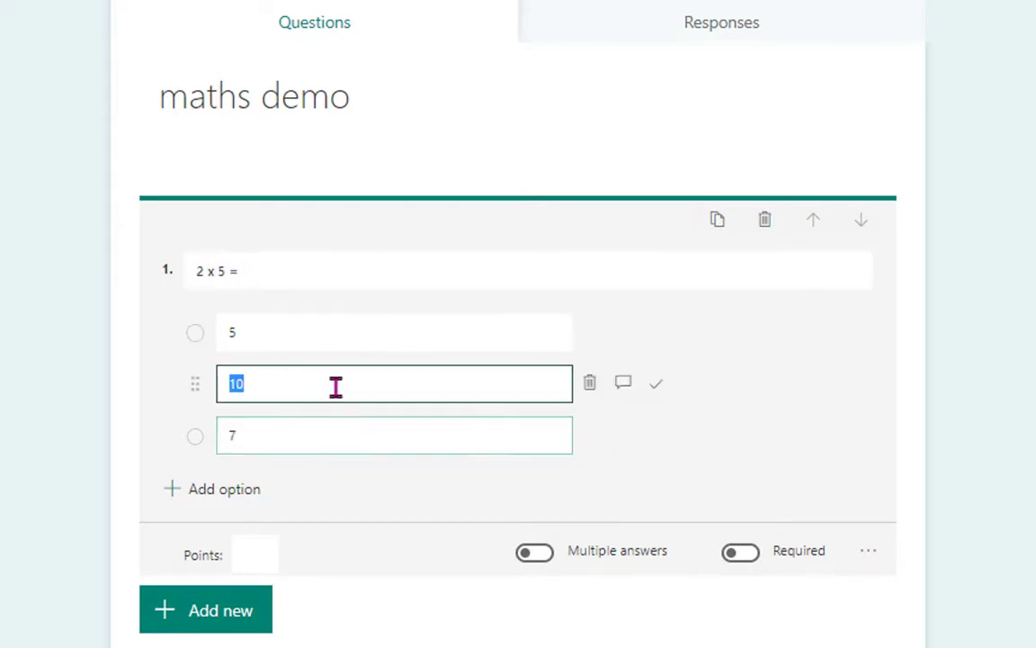
left_click(656, 390)
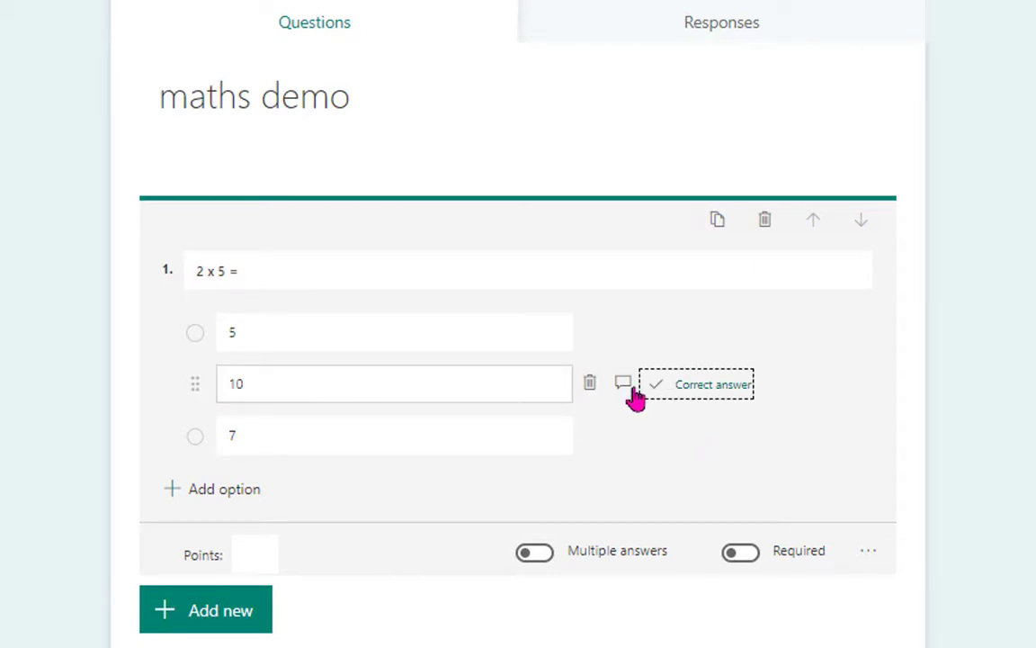
left_click(623, 436)
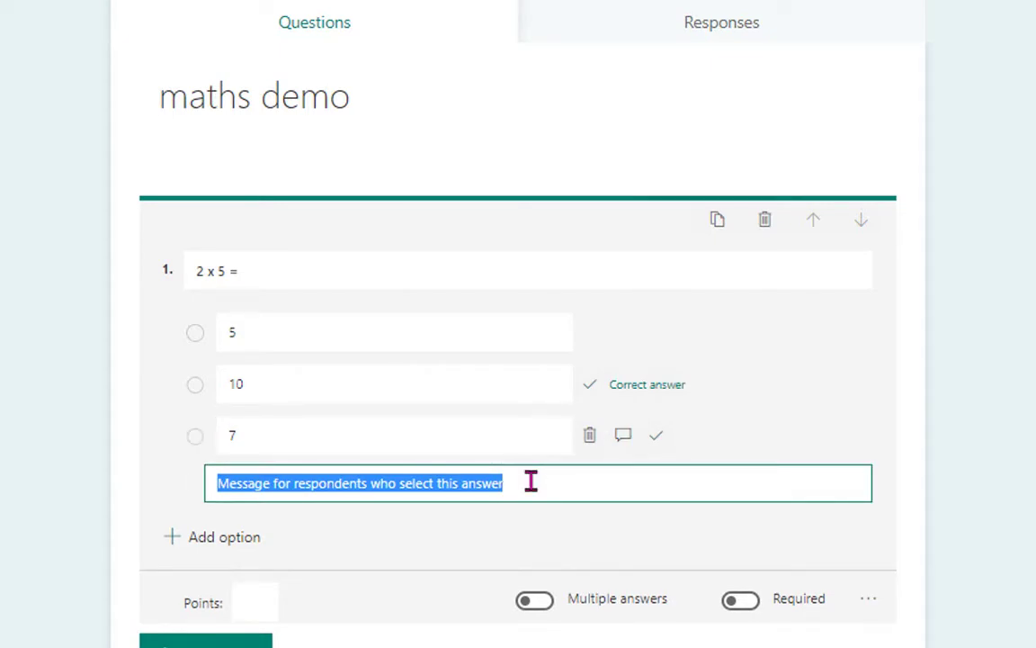
type("revsit the strategies for multiplying we covered on monday")
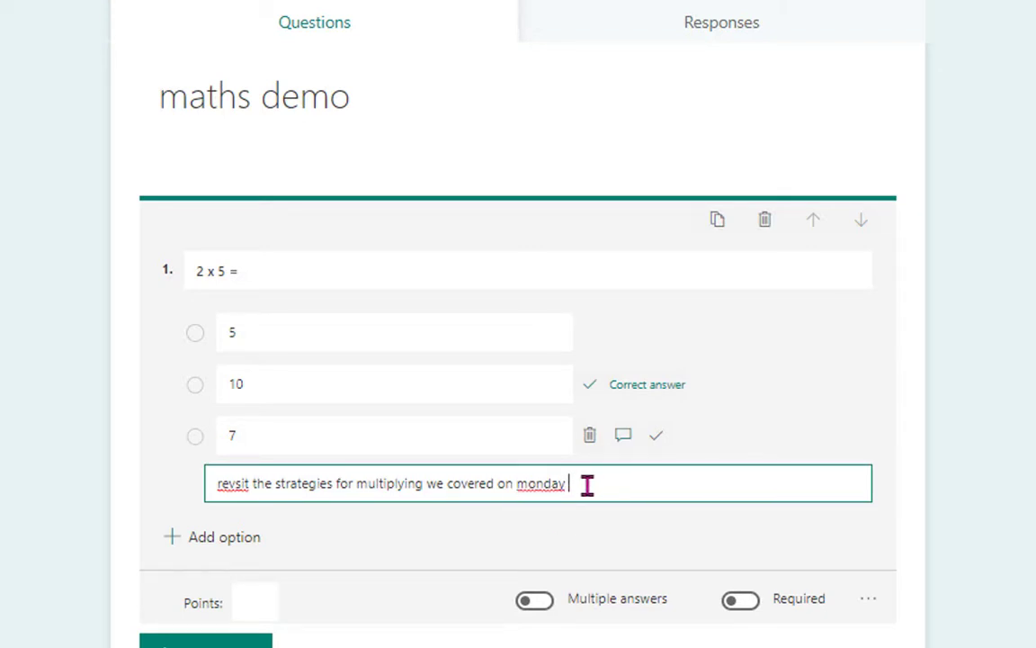
type("www.")
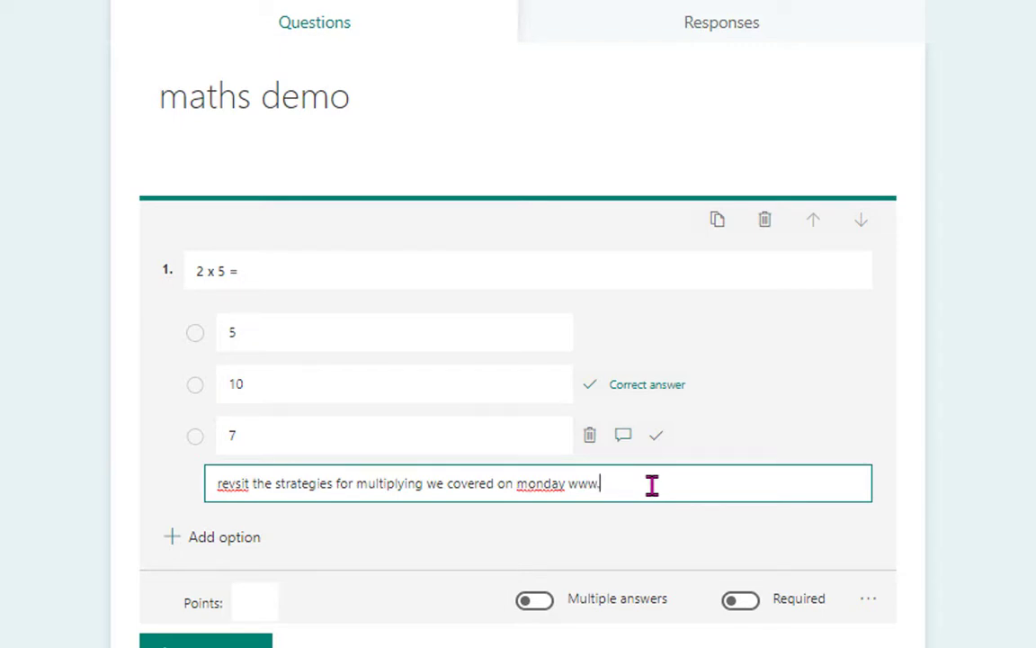
key("BackSpace")
key("BackSpace")
key("BackSpace")
key("BackSpace")
key("BackSpace")
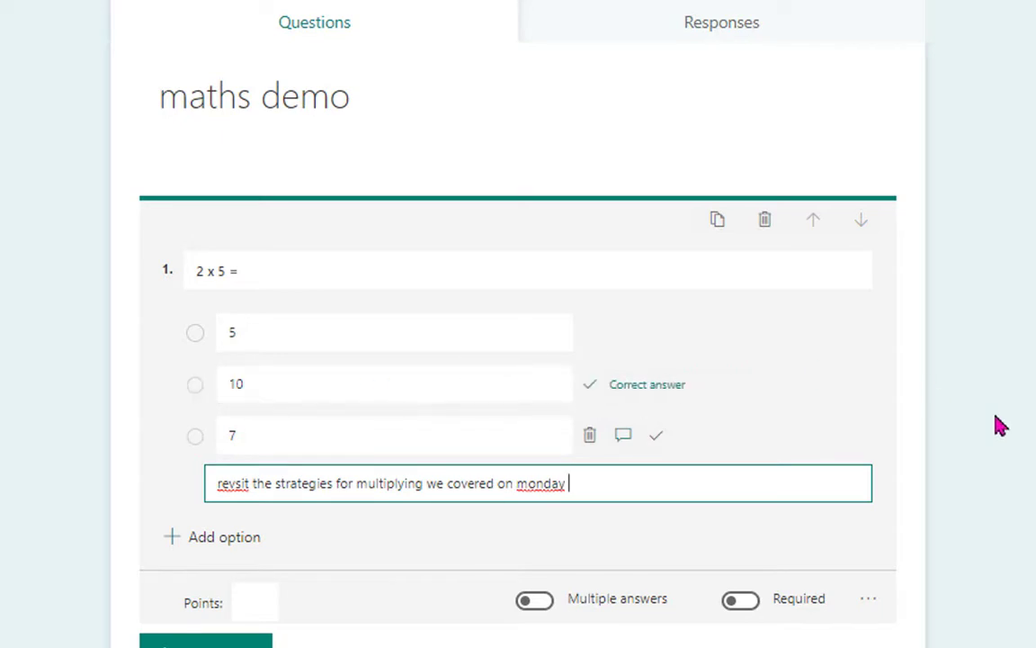
- Add a text question "what is 2 x 5?" with 10 as its correct answer
scroll(995, 422, "down", 1)
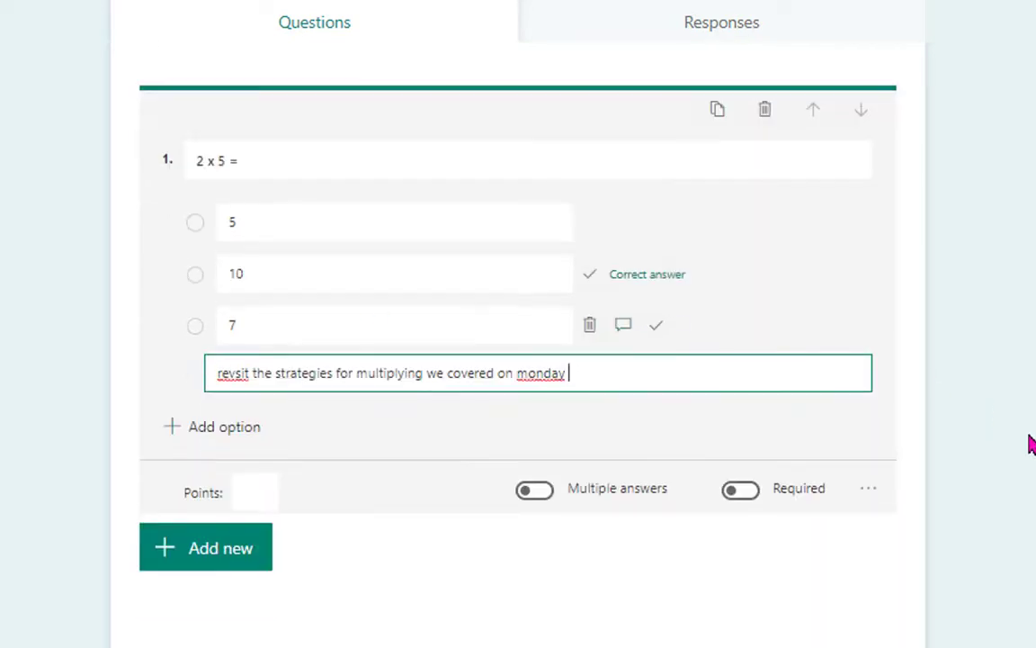
left_click(234, 553)
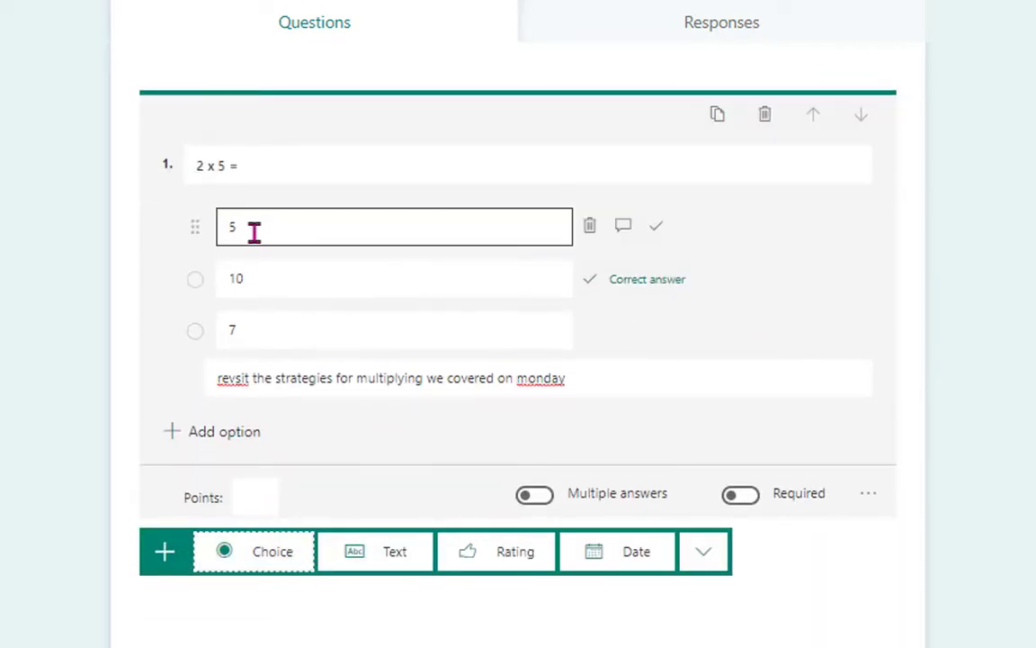
mouse_move(185, 248)
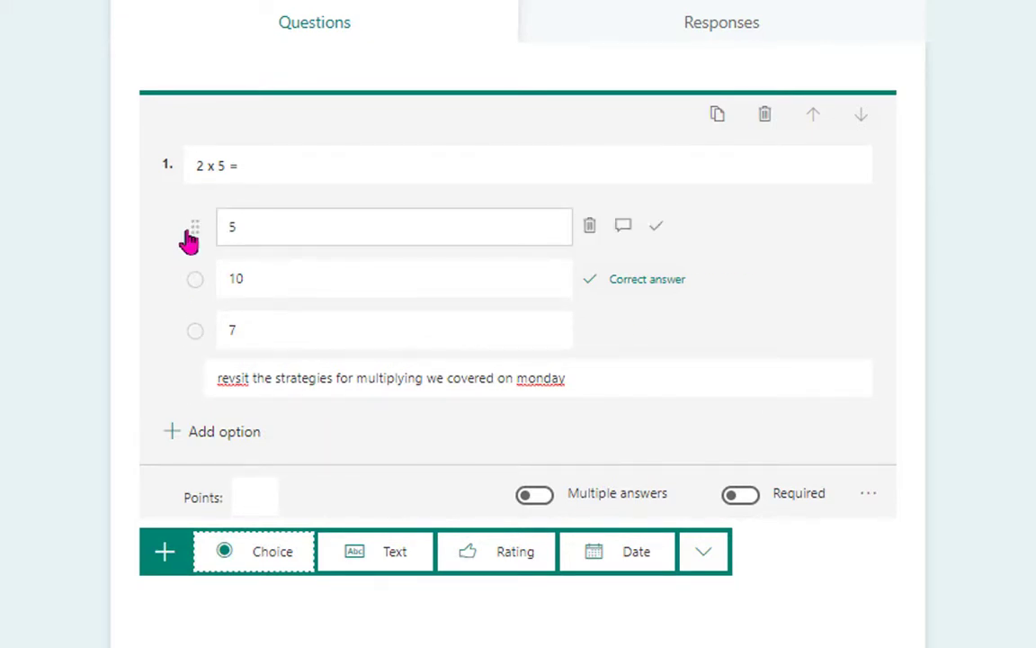
left_click(383, 570)
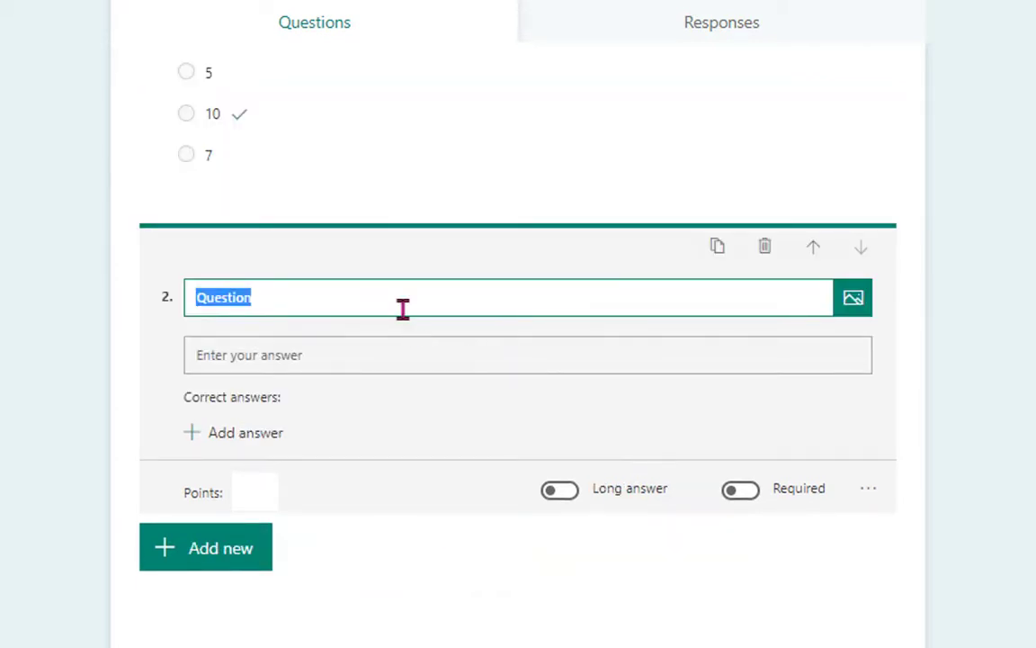
type("what is ")
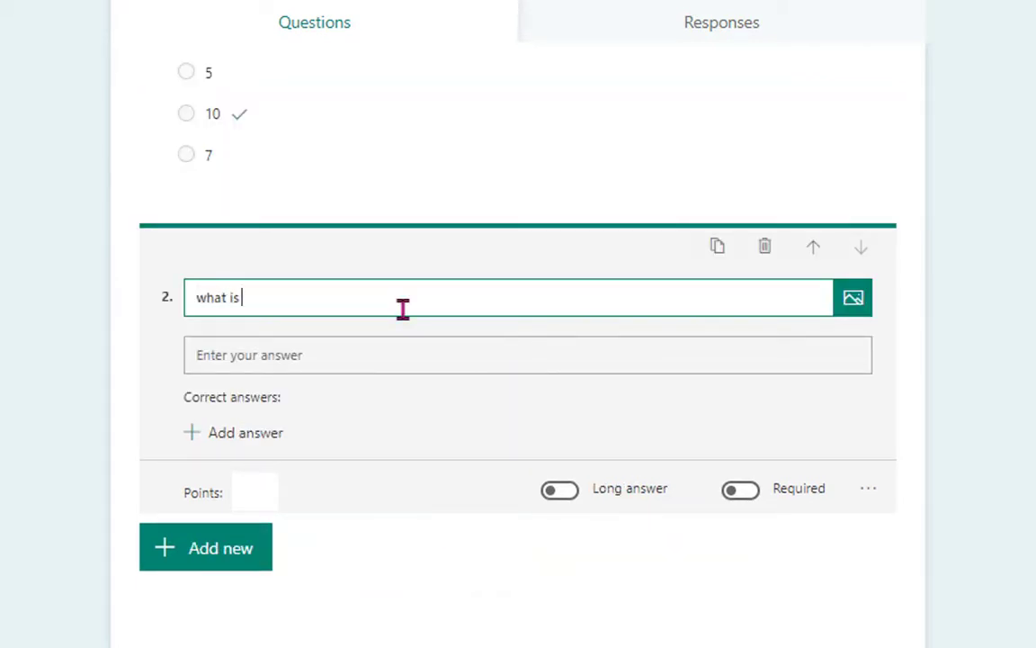
type("2 x 5?")
left_click(247, 433)
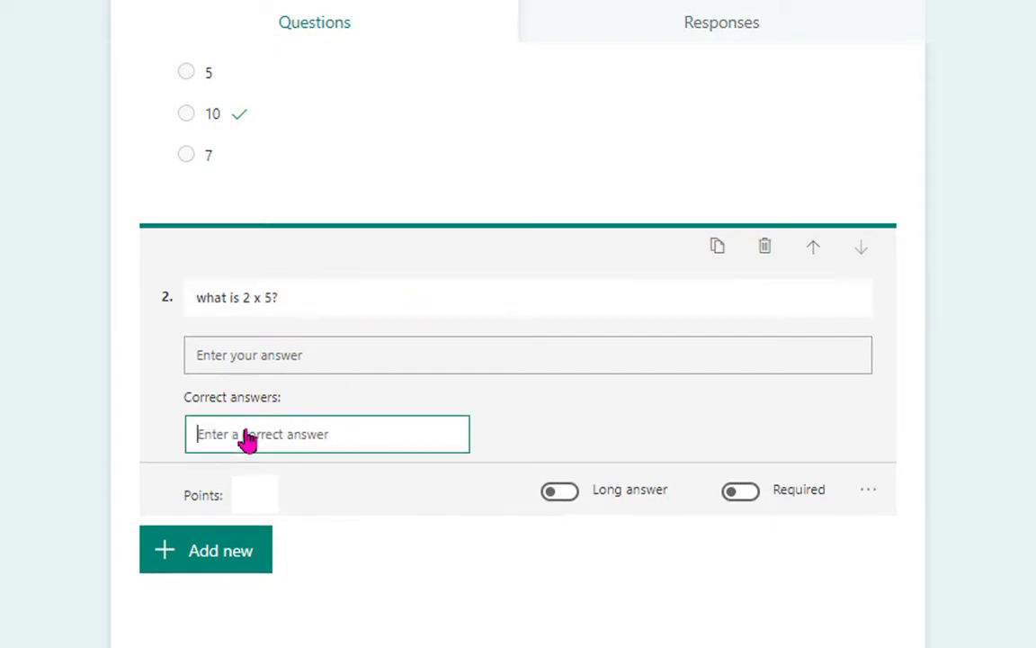
type("10")
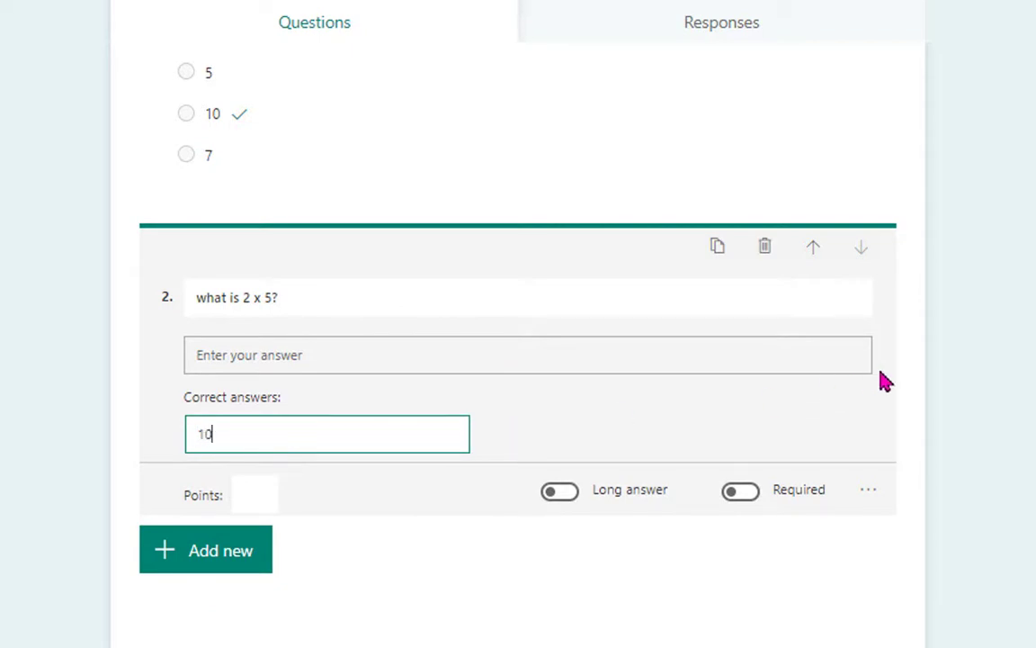
left_click(961, 385)
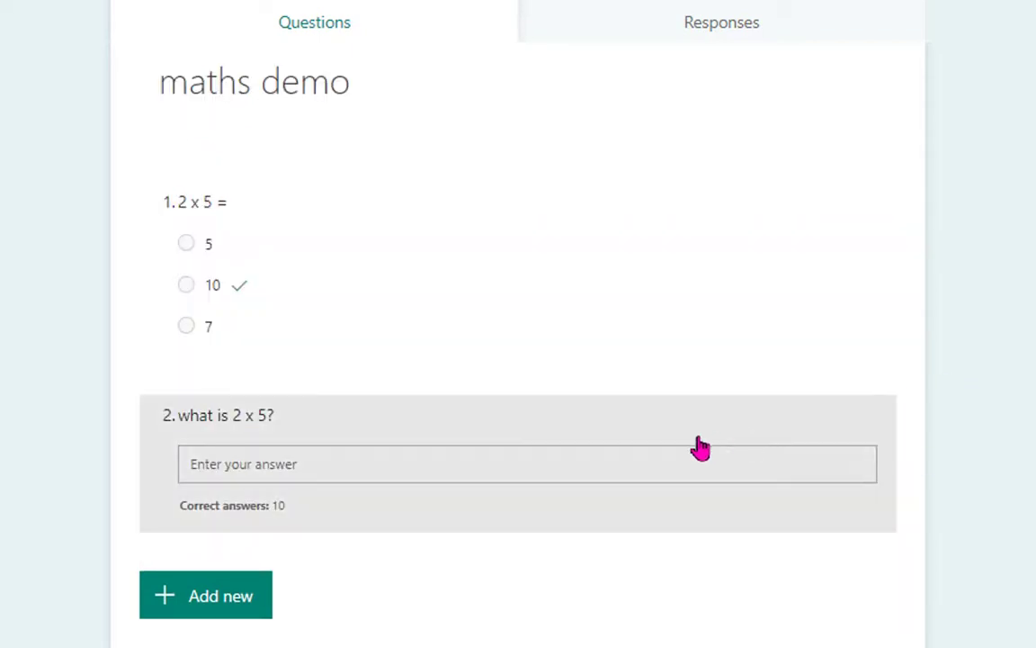
- Add a restriction to question 2 so that its answer must be a number
left_click(634, 434)
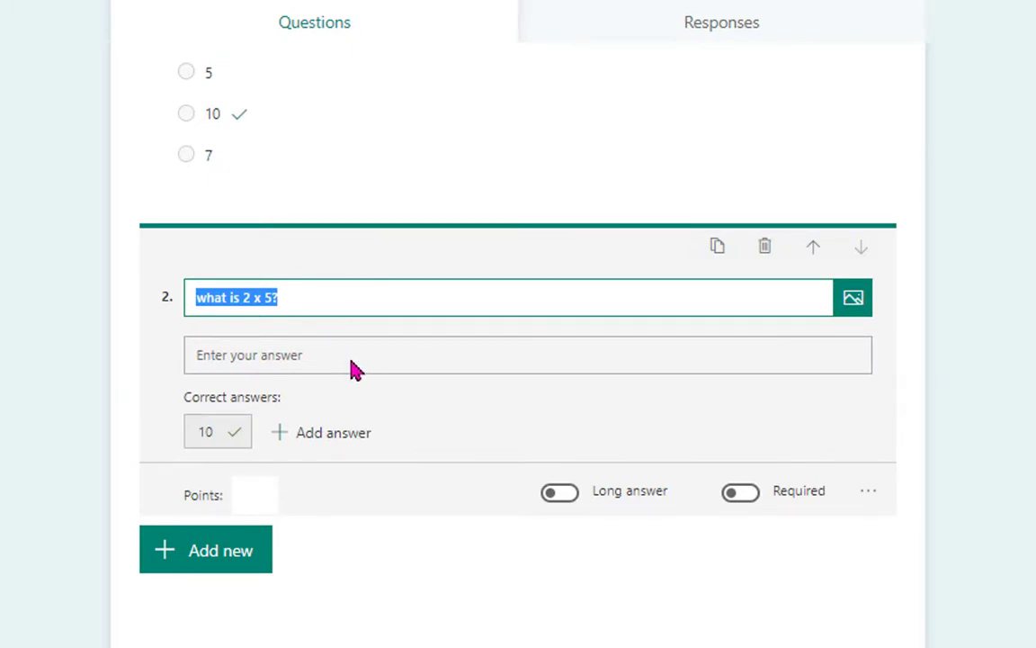
mouse_move(203, 440)
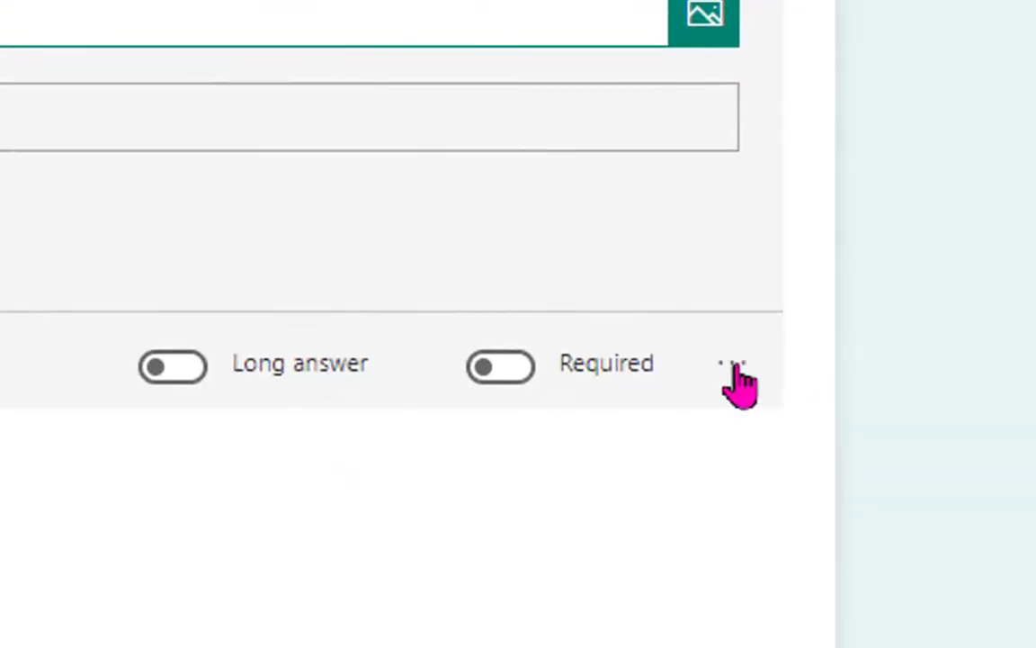
left_click(868, 490)
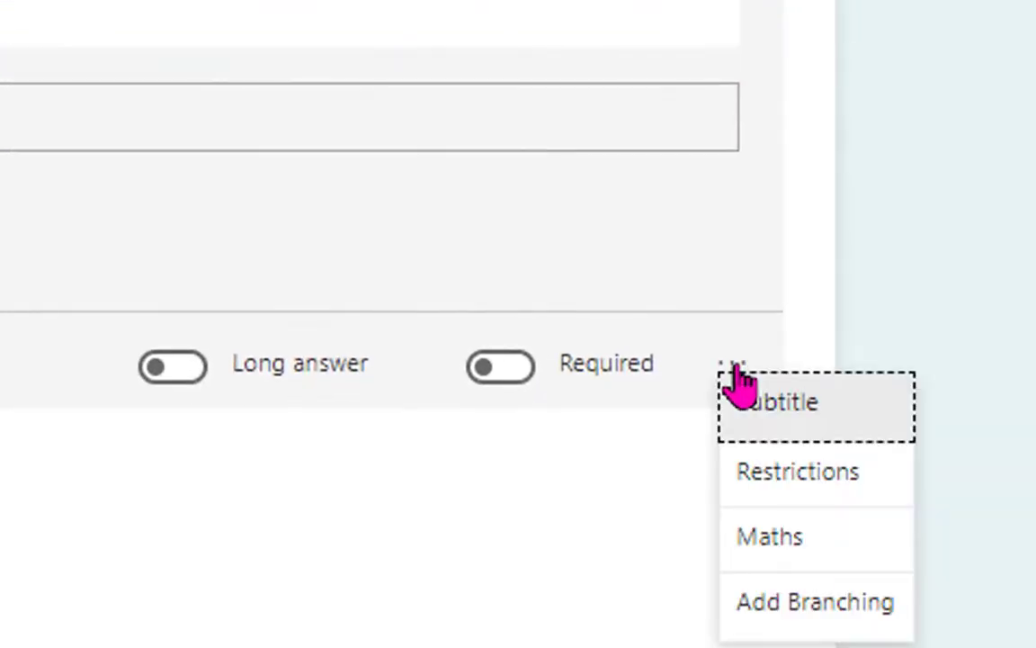
left_click(792, 474)
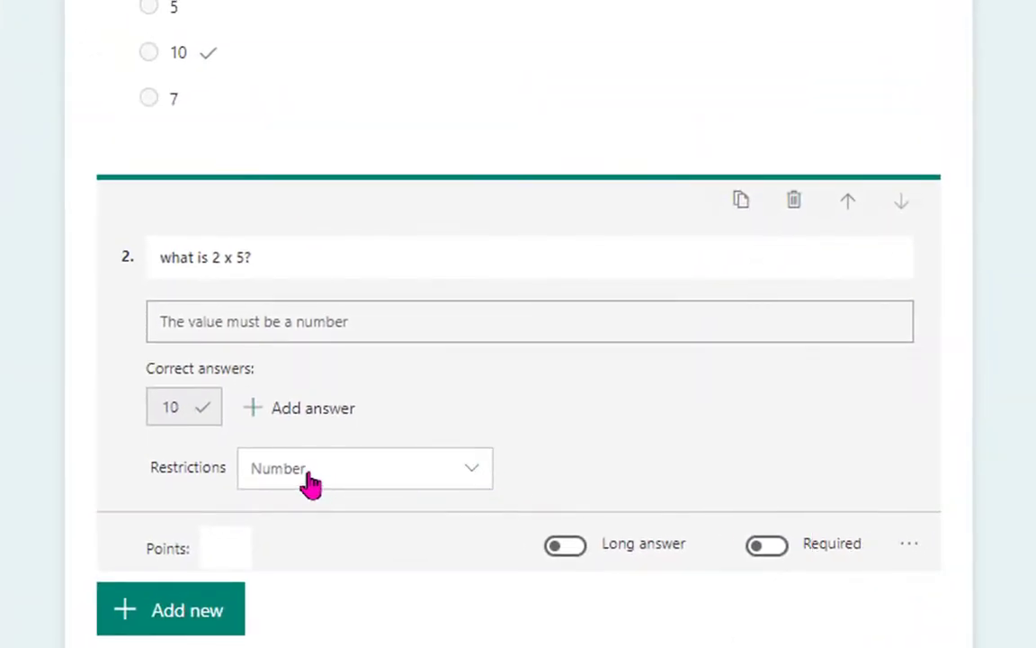
left_click(480, 477)
scroll(409, 580, "down", 3)
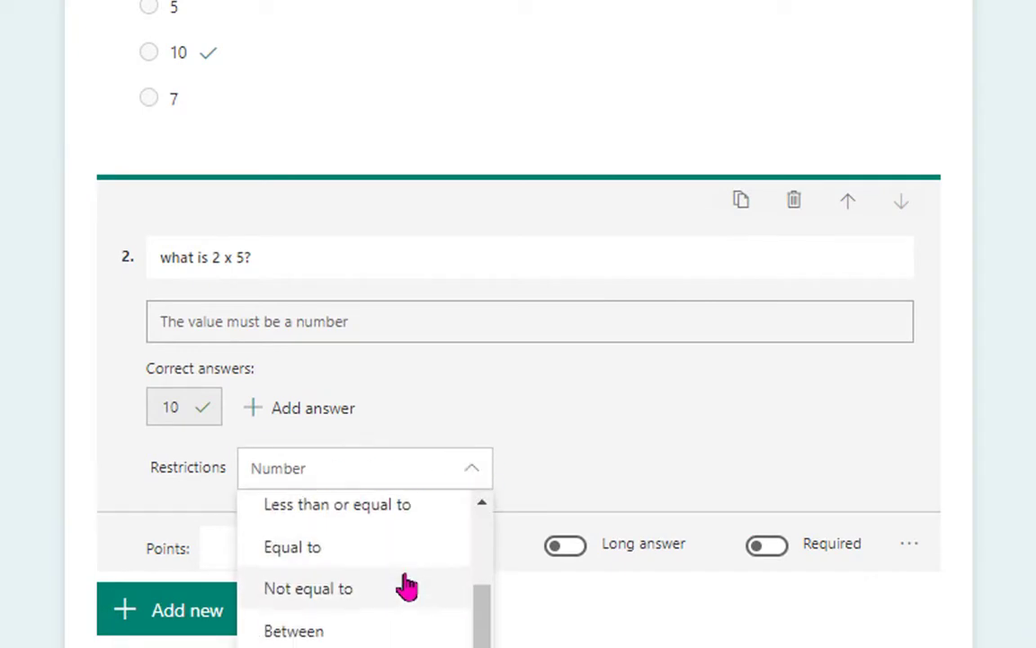
scroll(405, 585, "up", 3)
left_click(344, 520)
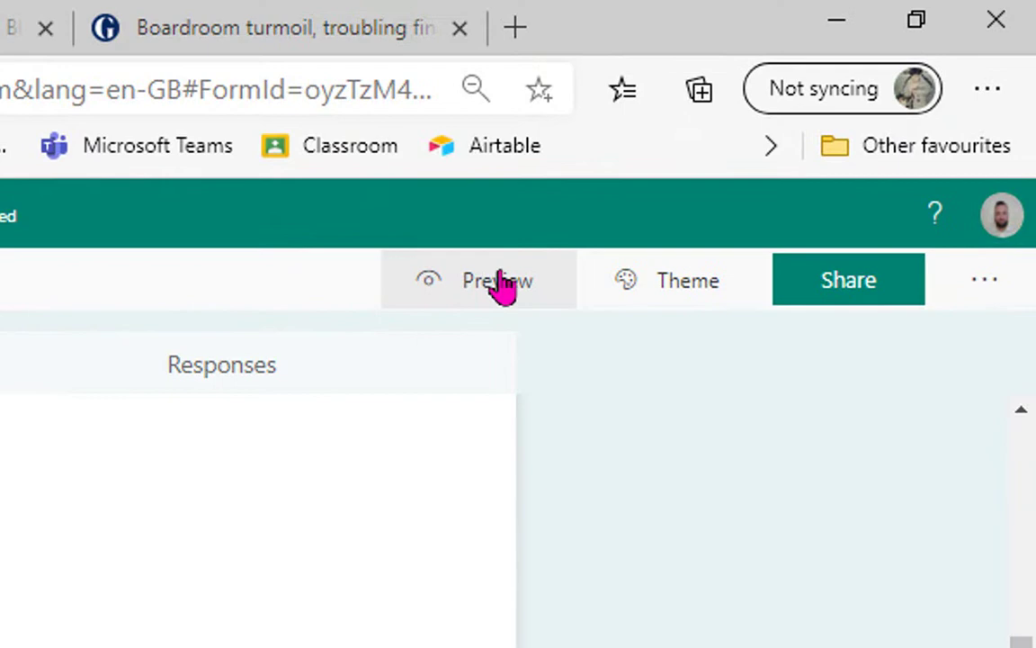
- Preview the quiz, choose 7 for question 1 and try to submit it with "ten" as the answer to question 2
left_click(542, 219)
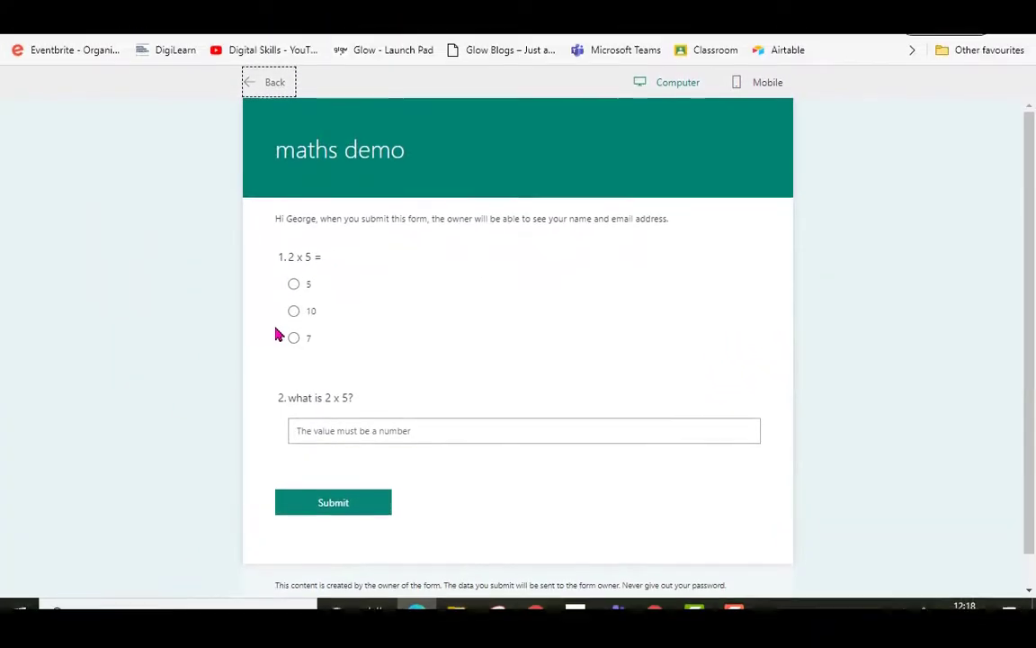
left_click(295, 331)
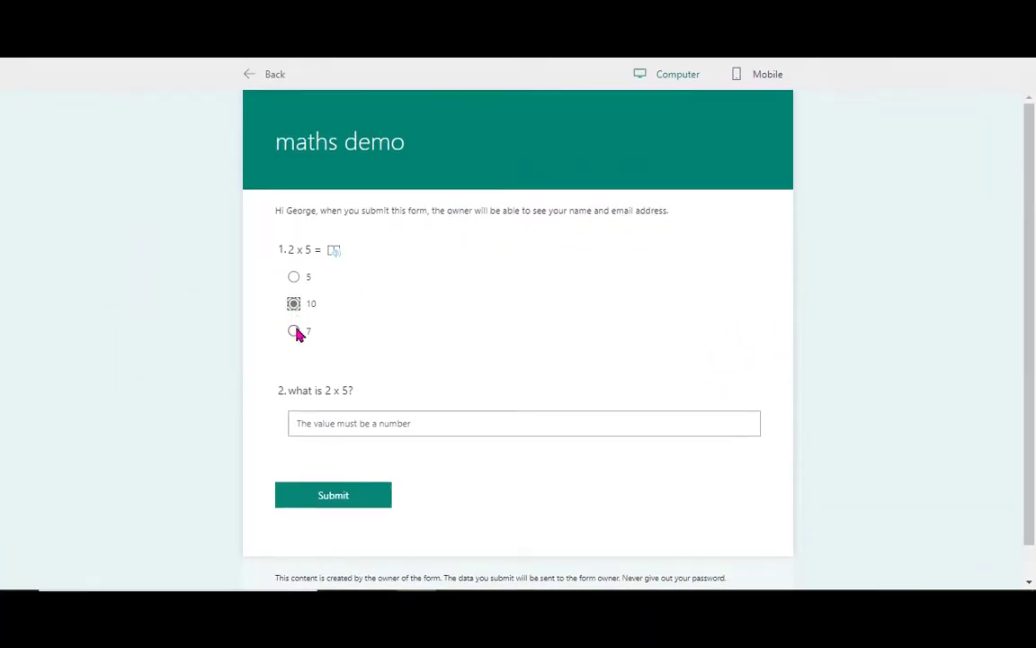
left_click(295, 331)
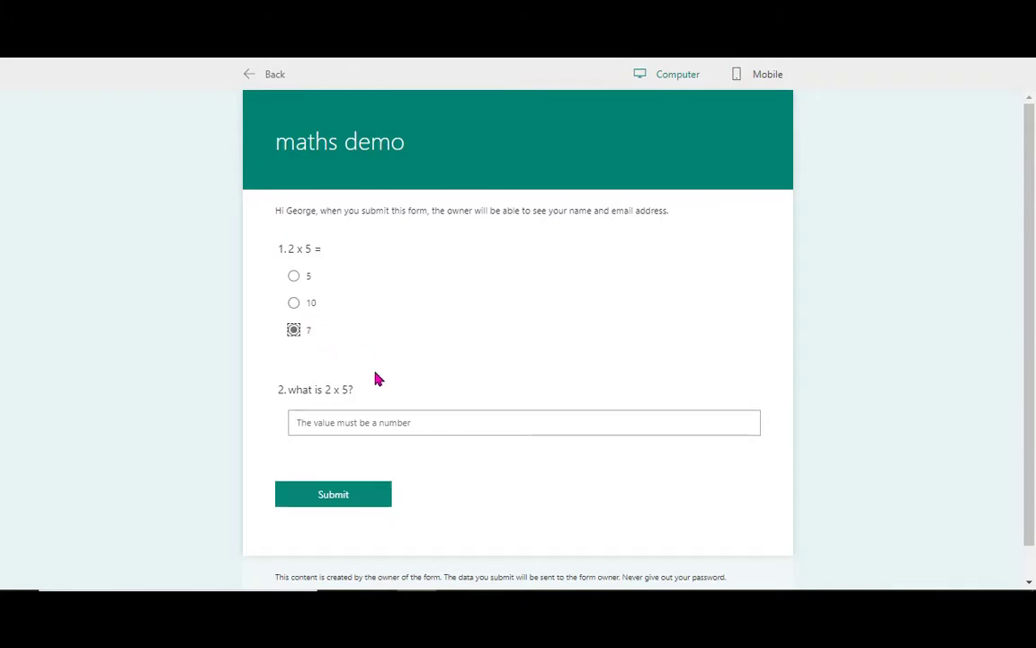
left_click(402, 420)
type("ten")
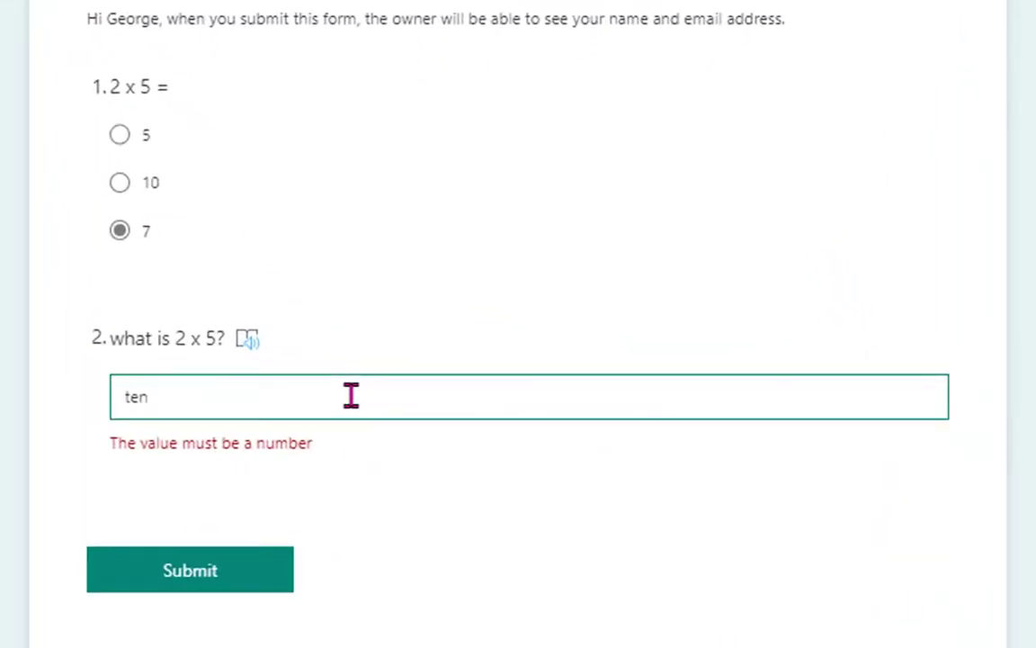
left_click(215, 578)
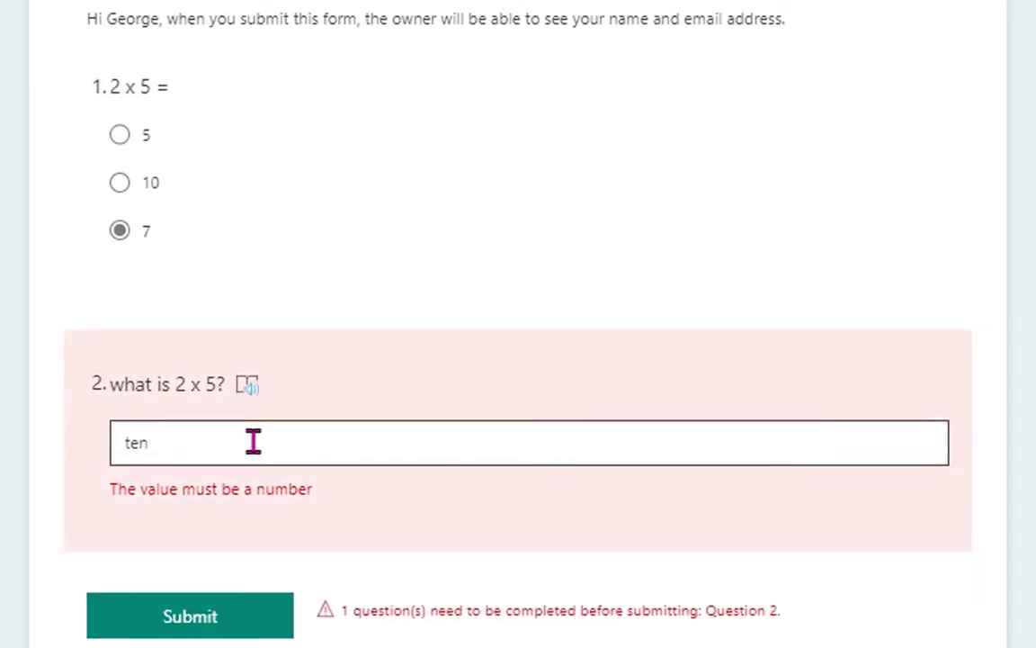
- Replace the answer to question 2 with 10 and submit the quiz response
left_click_drag(253, 441, 104, 459)
type("10")
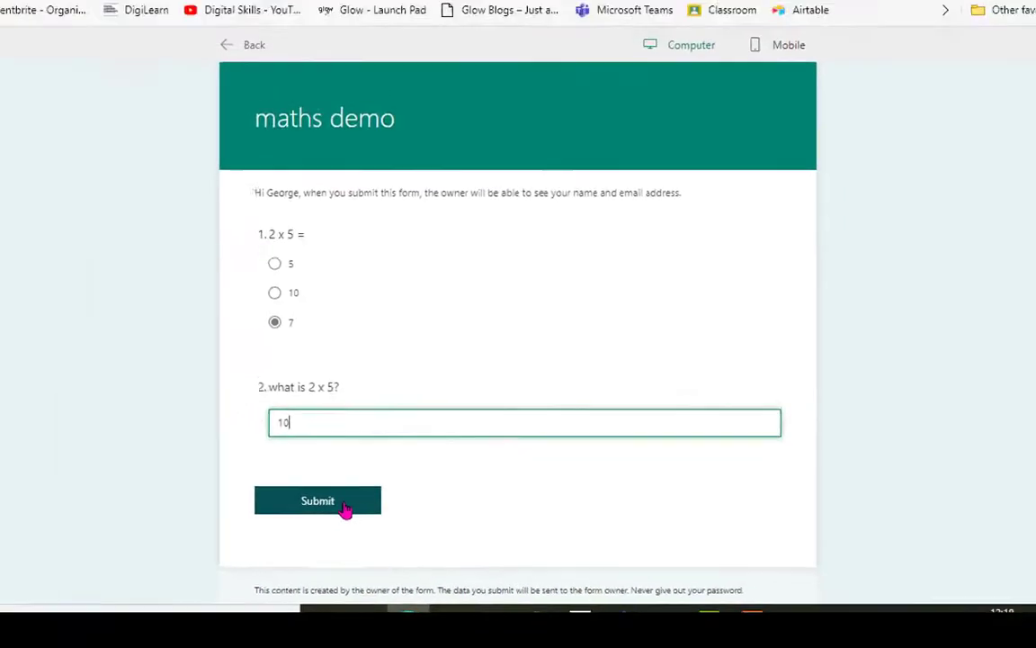
left_click(234, 530)
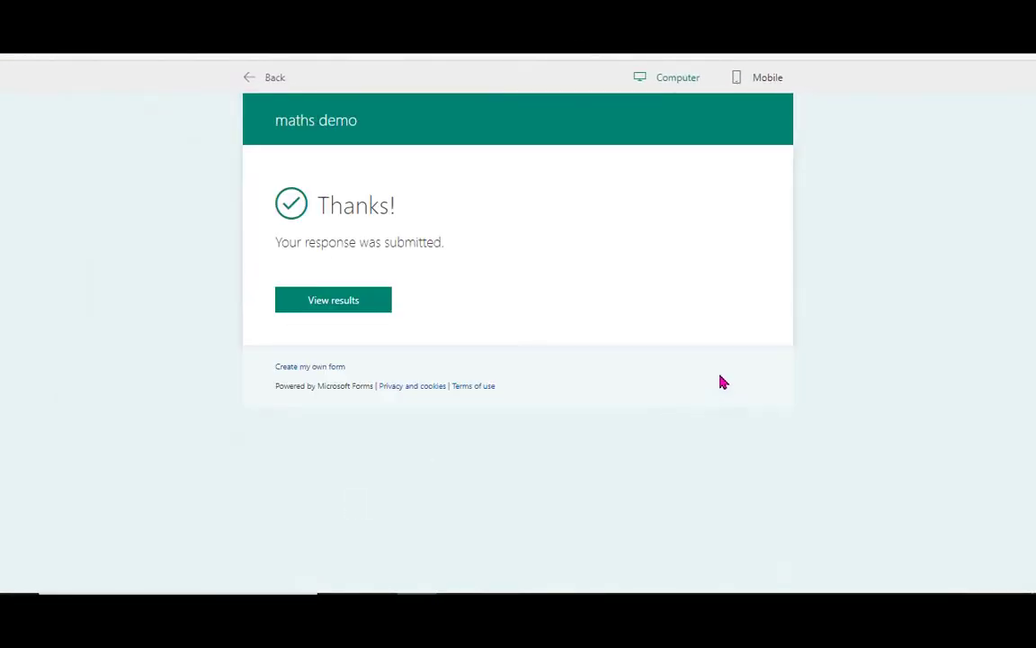
- View the results of the submitted response and check the score and feedback for both questions
left_click(331, 306)
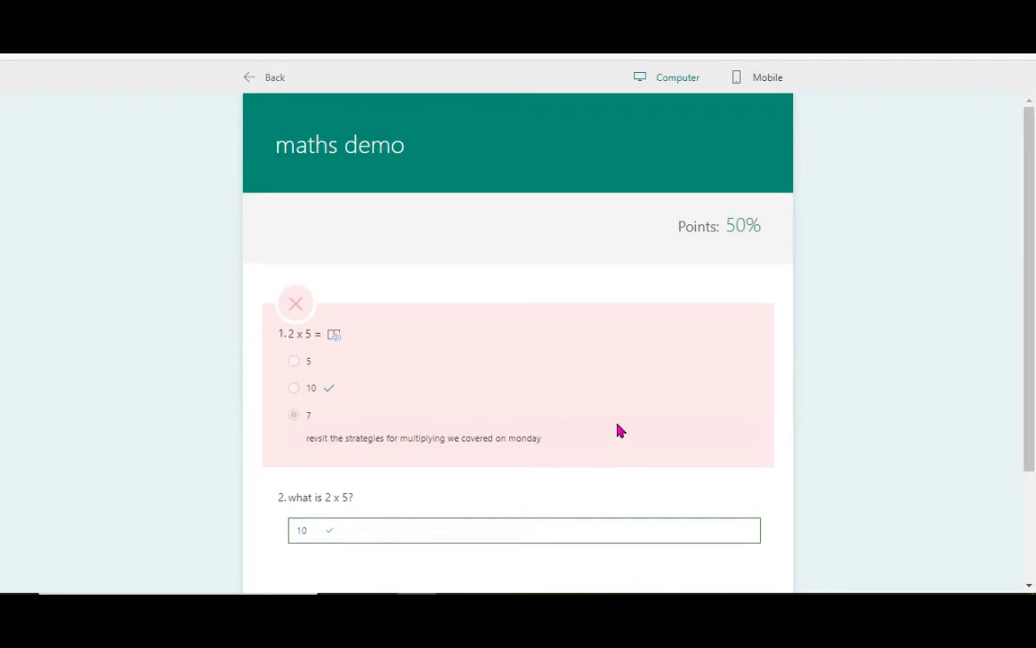
scroll(806, 370, "down", 1)
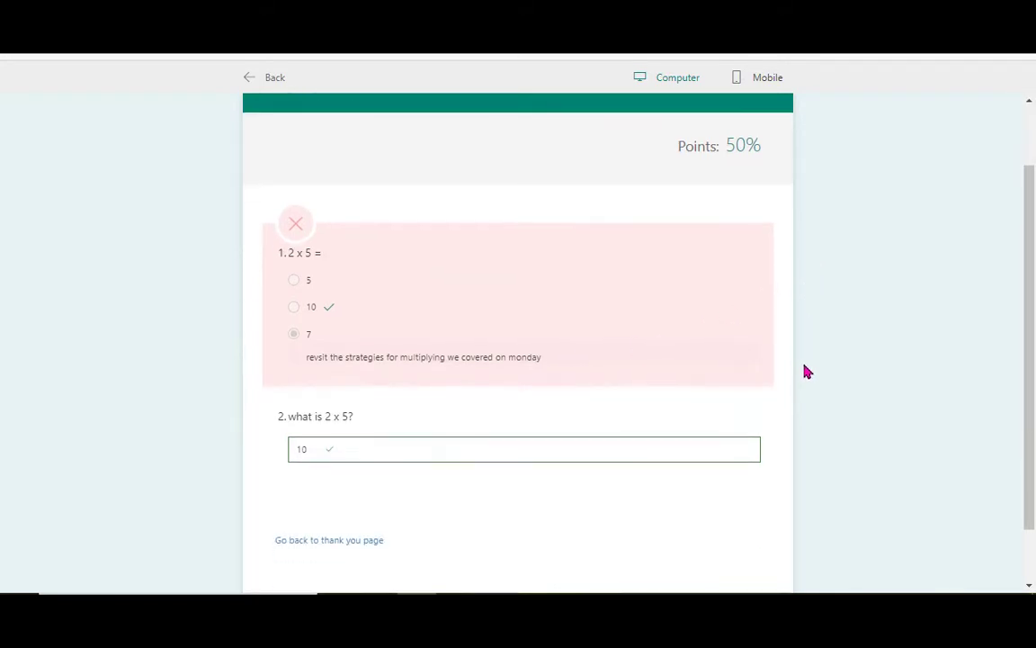
scroll(805, 369, "up", 1)
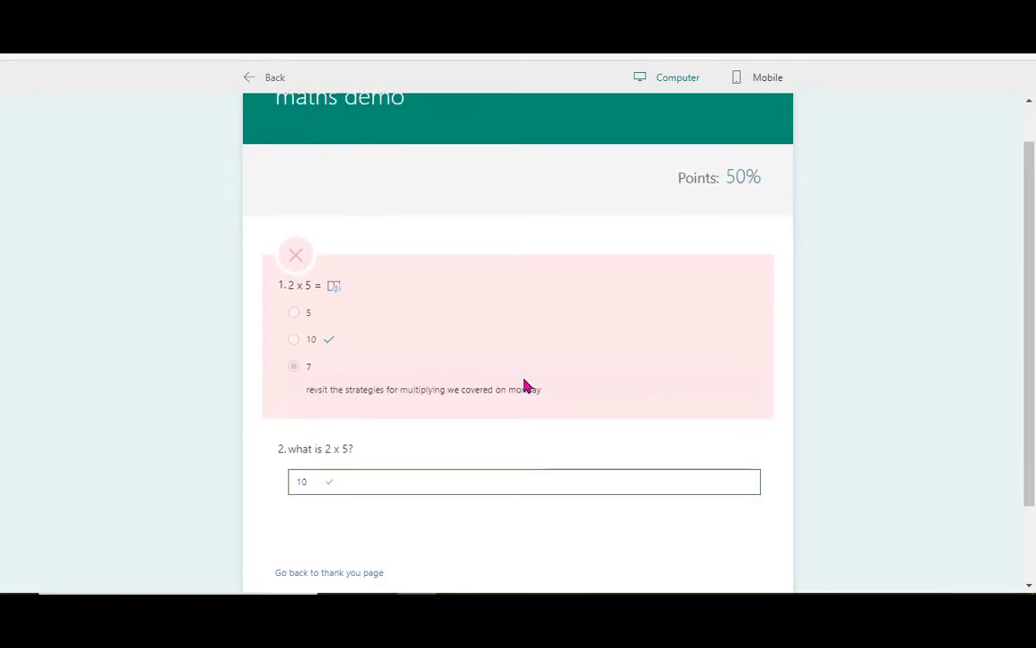